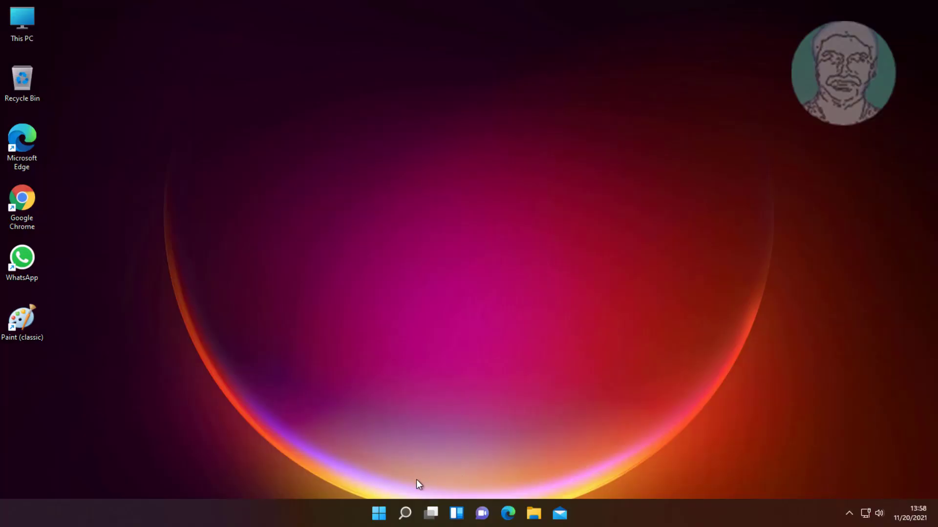
# Search Windows for 'control panel' and open the Control Panel best match
pyautogui.click(405, 514)
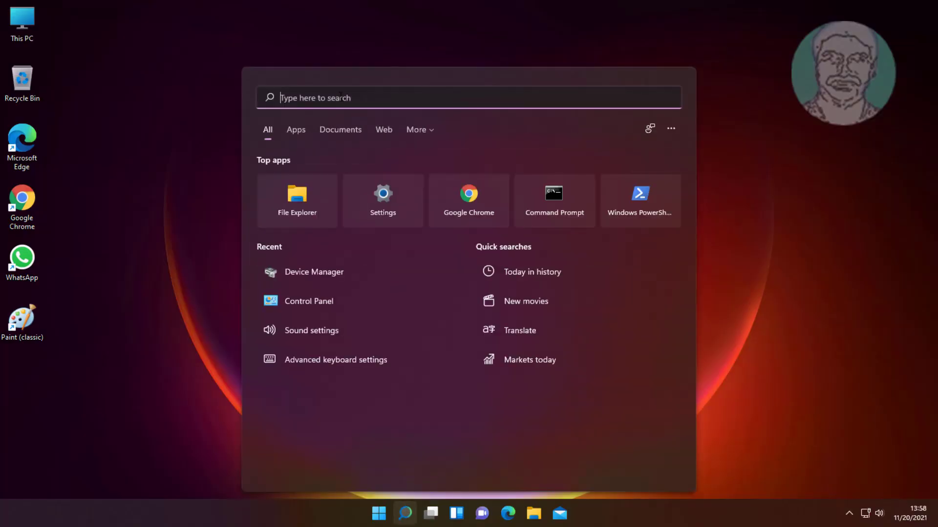
pyautogui.write('control Panelcontrol panel')
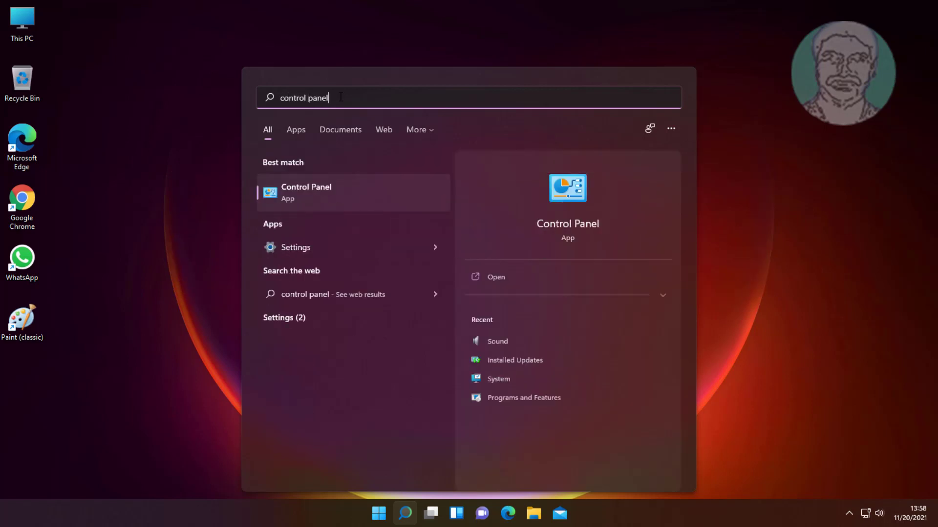
pyautogui.click(320, 191)
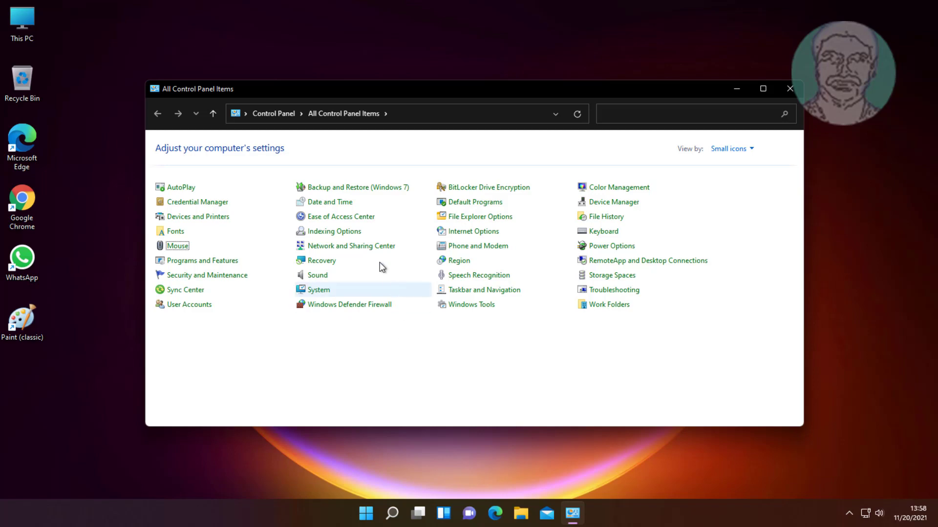
# Apply the Ease of Access keyboard settings with Sticky Keys off, then close Control Panel
pyautogui.click(345, 219)
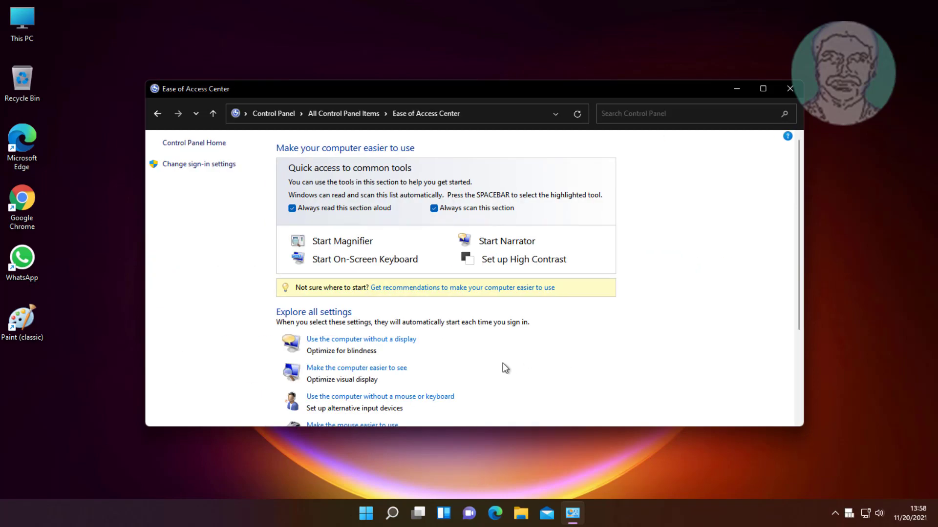
pyautogui.scroll(-2, 502, 369)
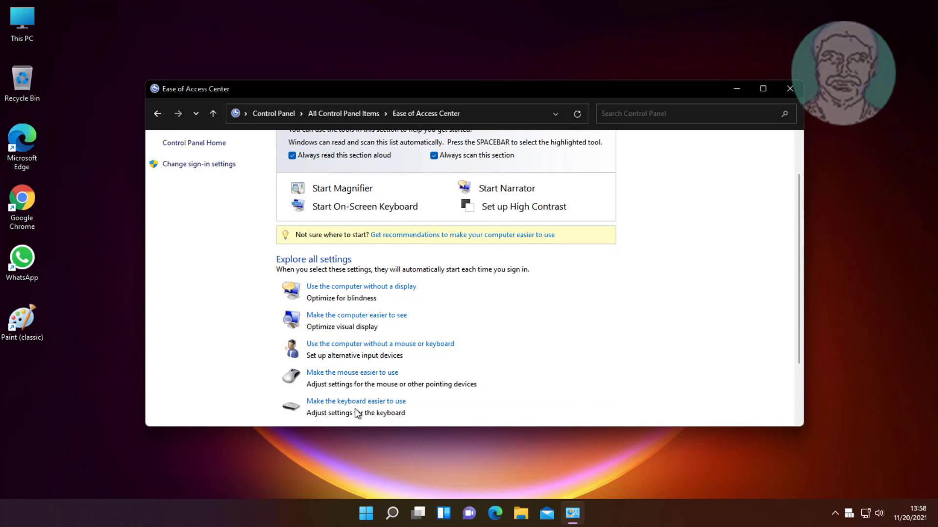
pyautogui.click(360, 403)
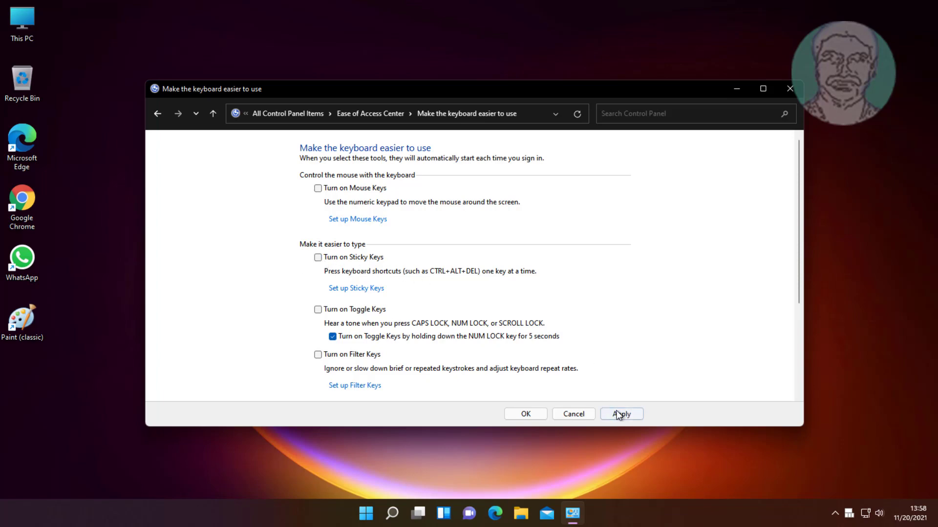
pyautogui.click(621, 414)
pyautogui.click(526, 414)
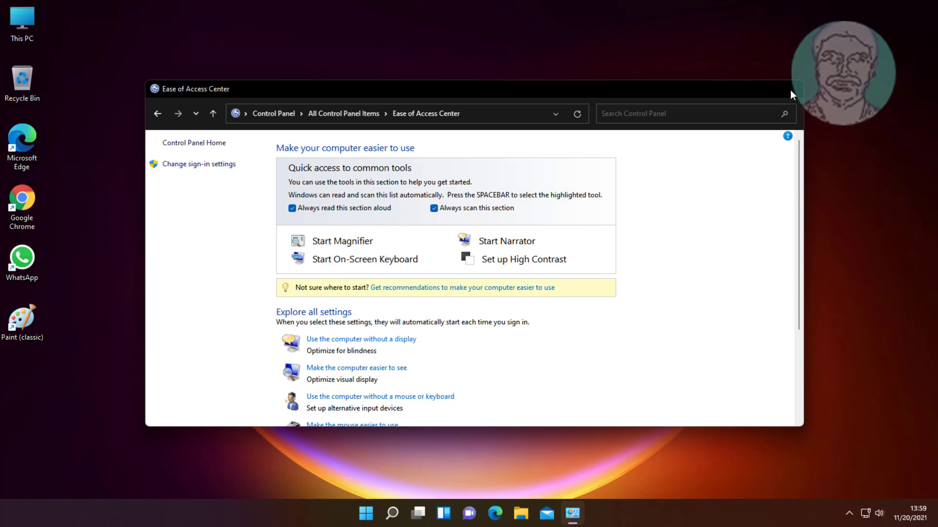
pyautogui.click(789, 90)
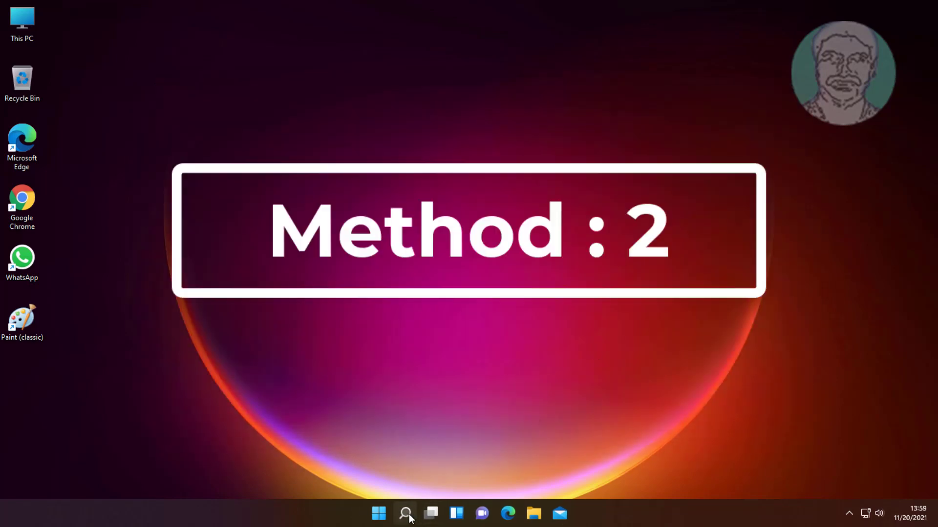
# Search Windows for 'device manager' and launch Device Manager
pyautogui.click(406, 514)
pyautogui.write('d')
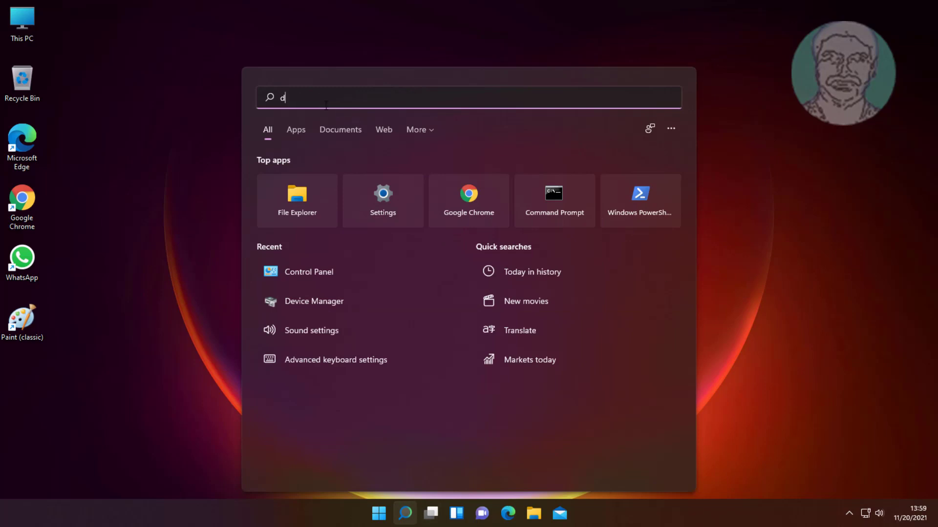
pyautogui.write('evice')
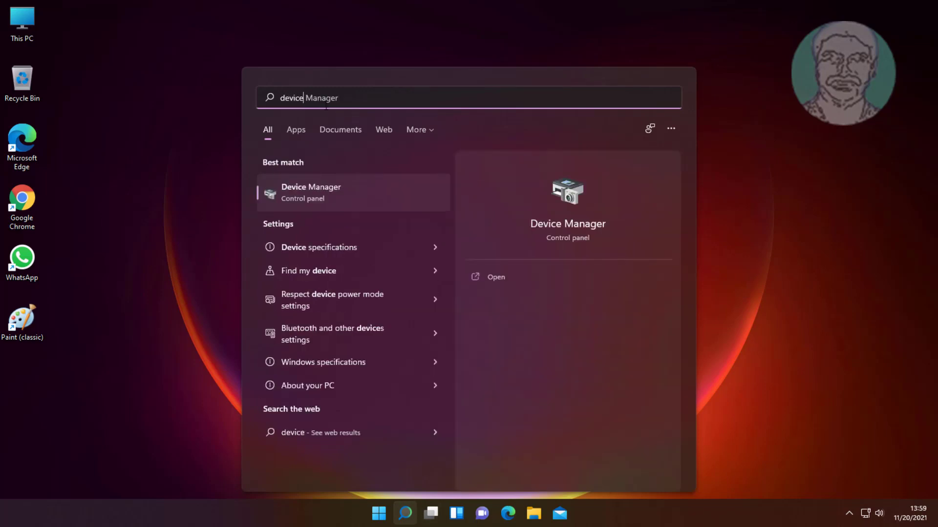
pyautogui.write(' manager')
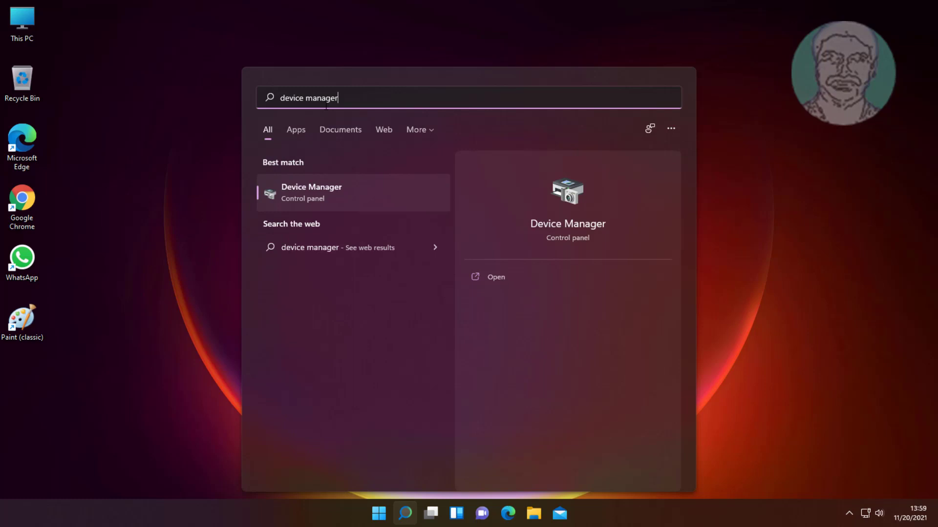
pyautogui.click(321, 195)
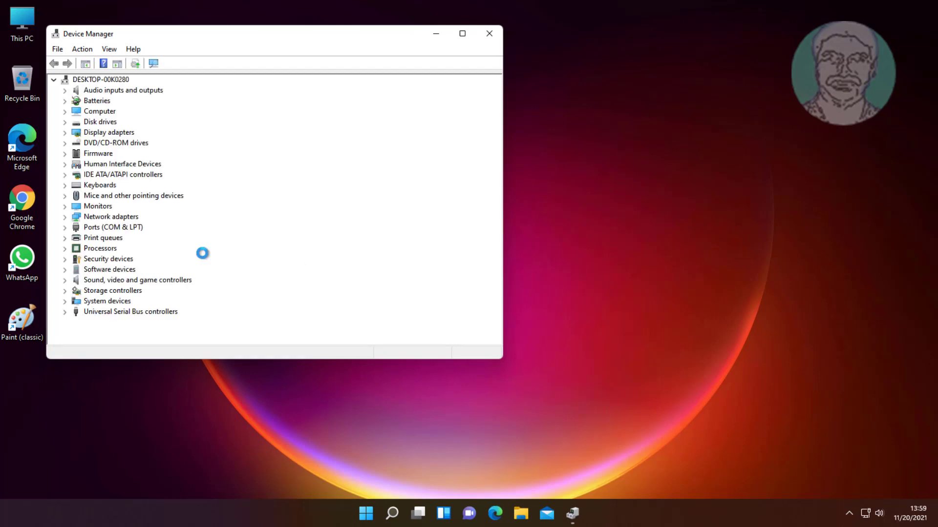
# Expand Keyboards and open the Standard PS/2 Keyboard's Properties
pyautogui.click(93, 186)
pyautogui.click(65, 185)
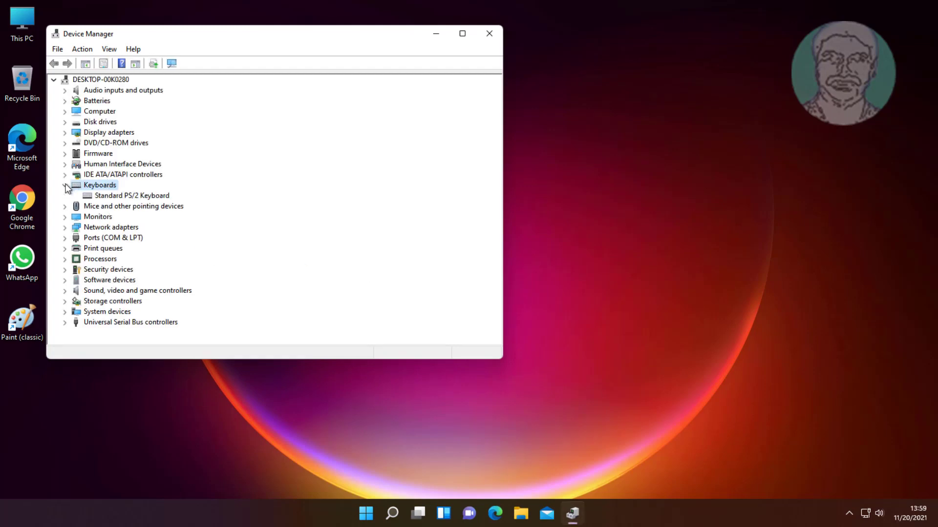
pyautogui.click(144, 197)
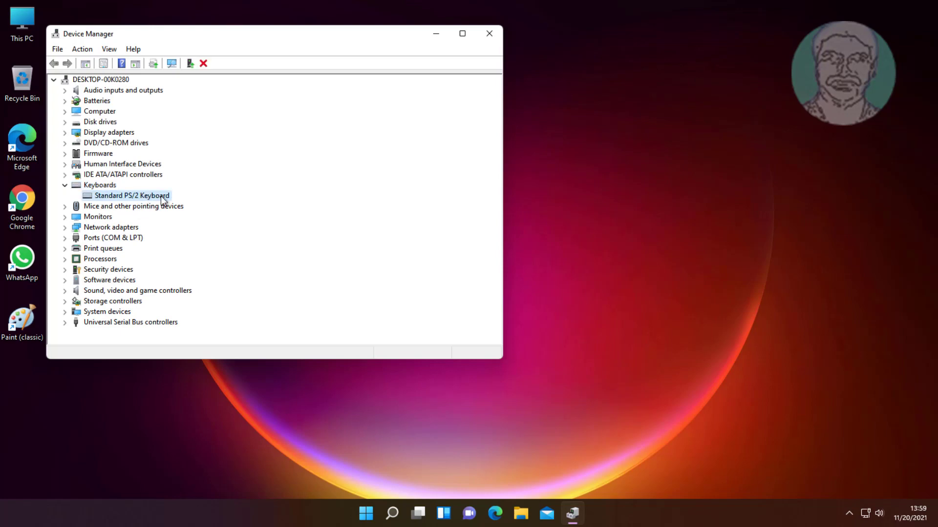
pyautogui.rightClick(163, 201)
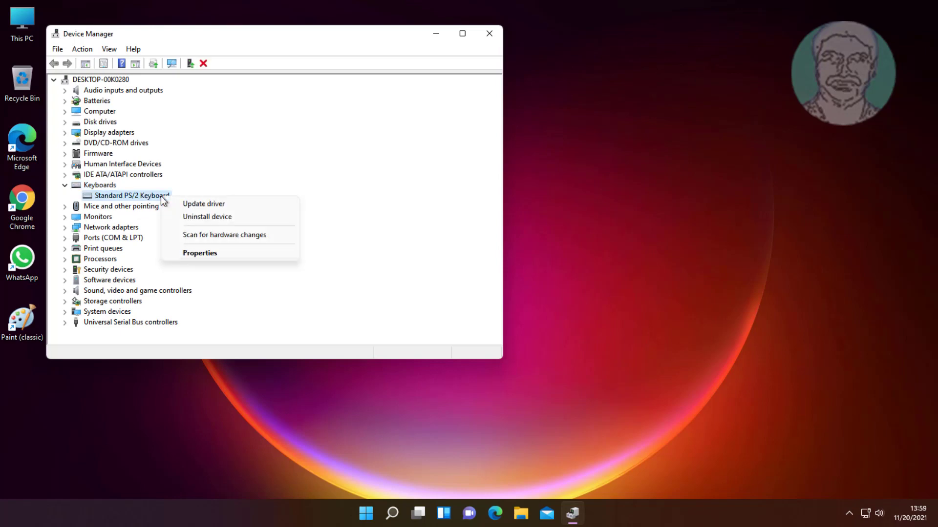
pyautogui.click(209, 254)
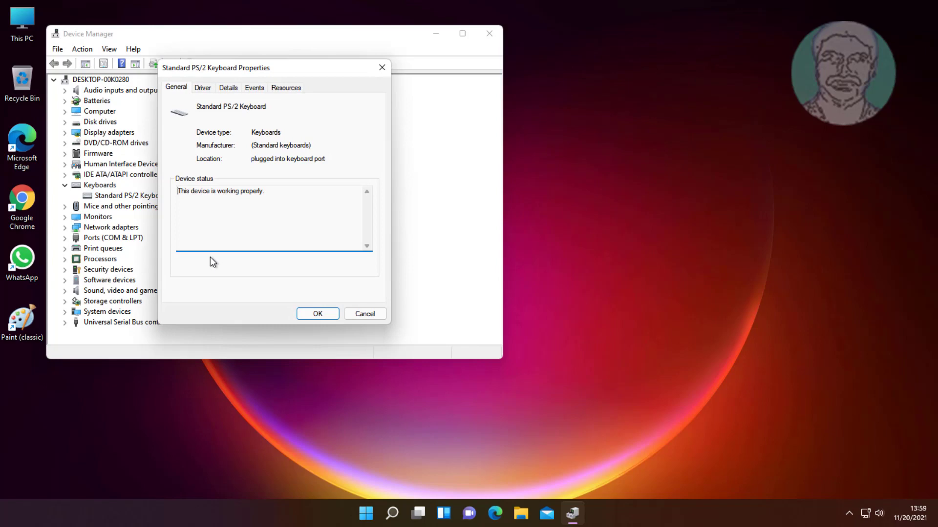
# Search automatically for an updated keyboard driver, then try Windows Update
pyautogui.click(202, 88)
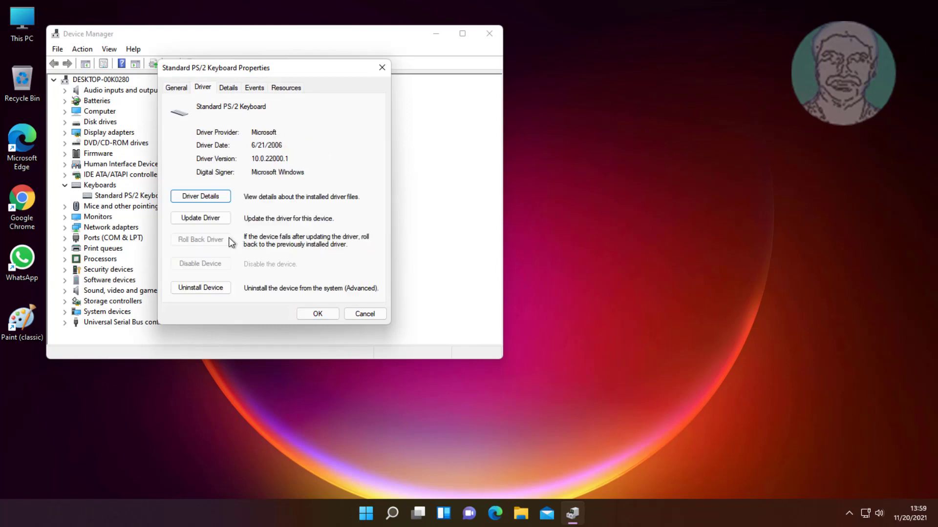
pyautogui.click(200, 218)
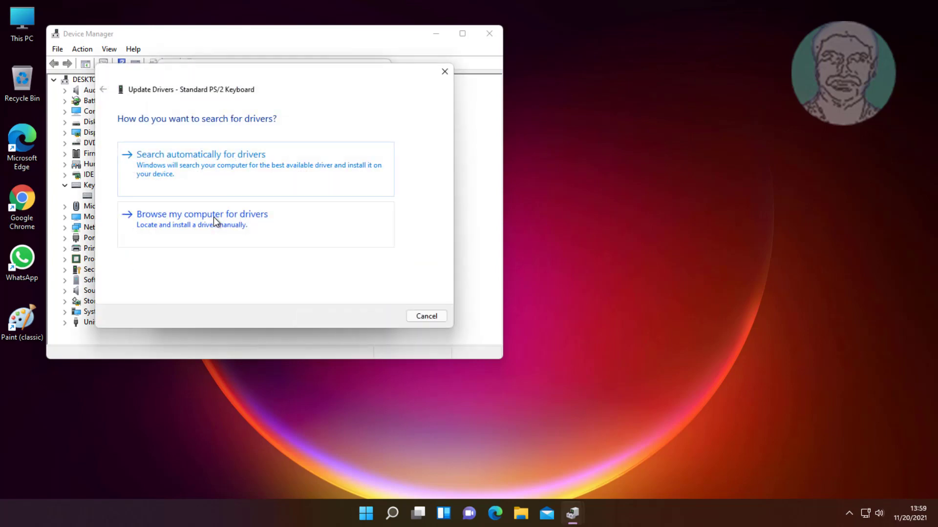
pyautogui.click(195, 156)
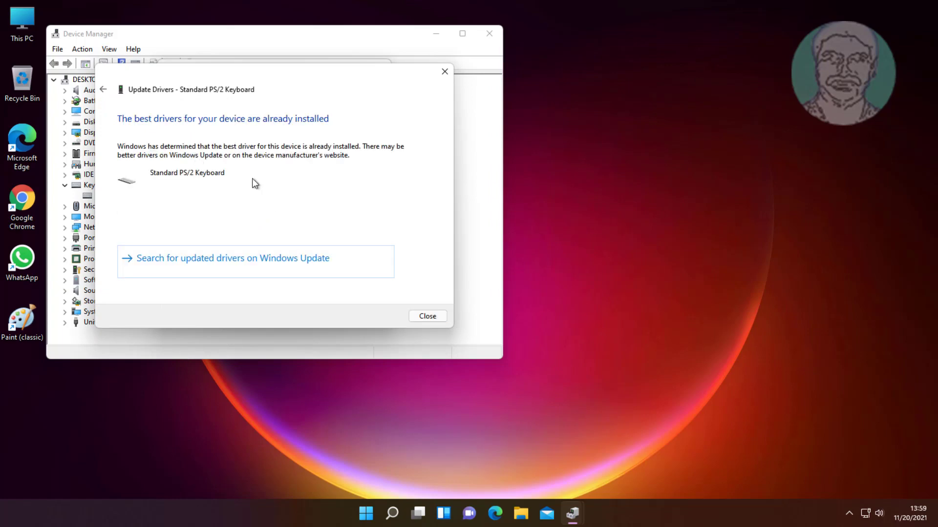
pyautogui.click(208, 259)
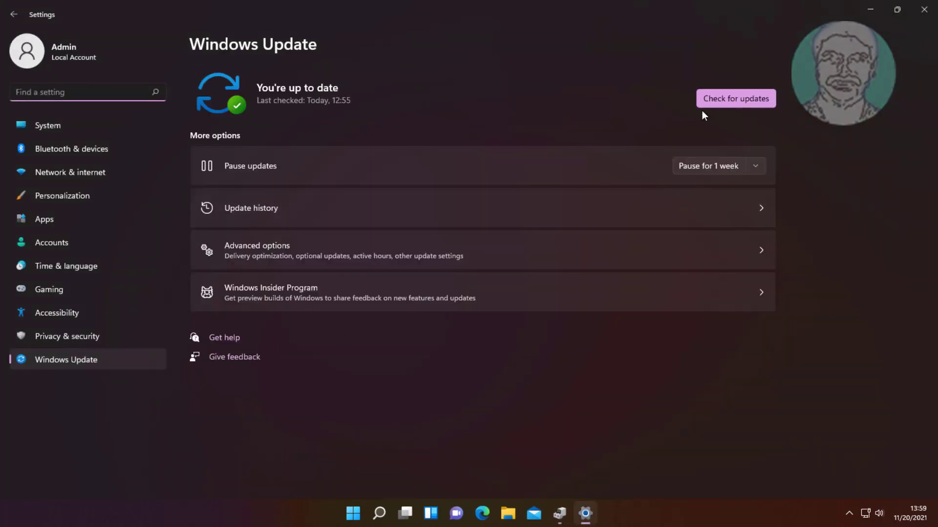
# Check Windows Update, confirm the PC is up to date, and close Settings and the keyboard windows
pyautogui.click(716, 102)
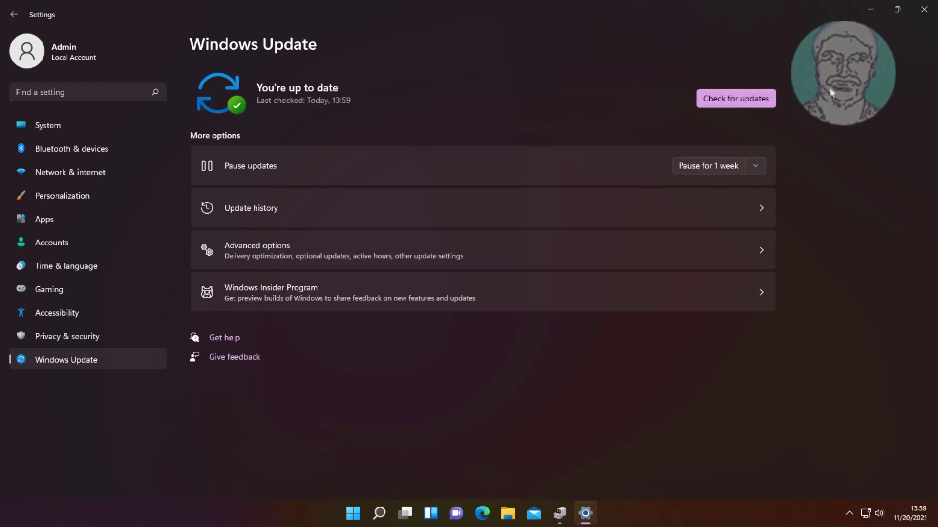
pyautogui.click(926, 9)
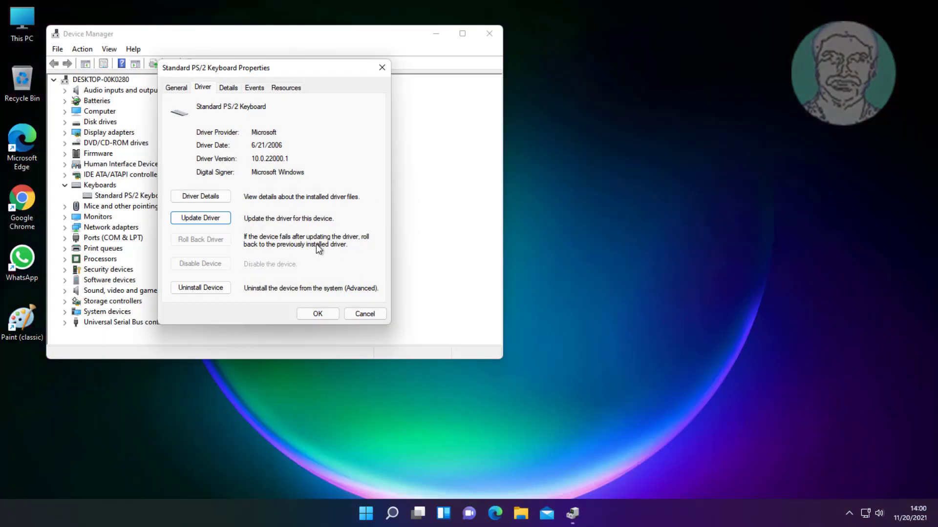
pyautogui.click(327, 315)
pyautogui.click(495, 33)
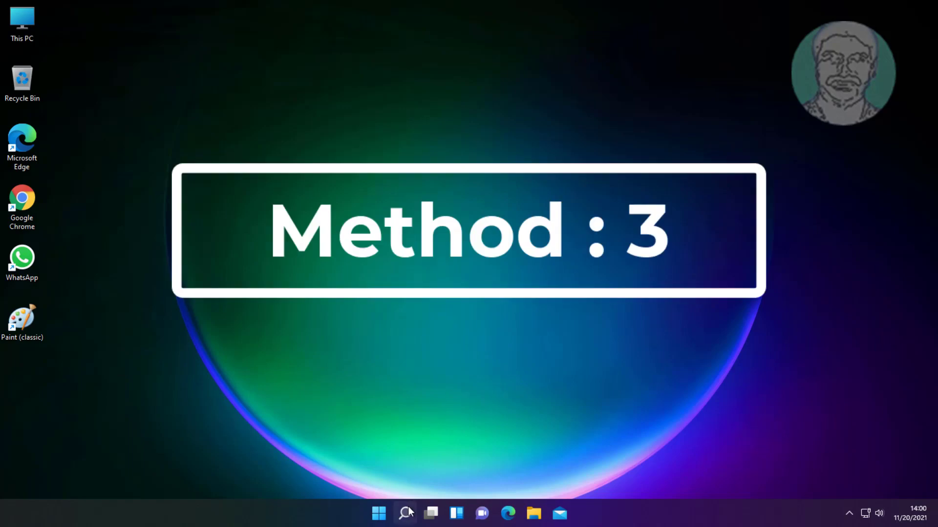
# Search 'device manager' in Windows Search and launch Device Manager again
pyautogui.click(407, 510)
pyautogui.write('de')
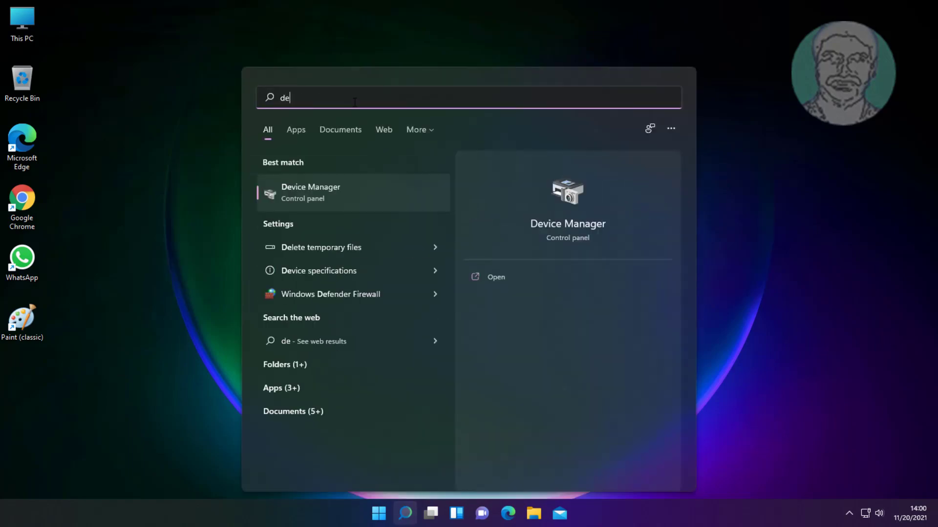
pyautogui.write('vice ma')
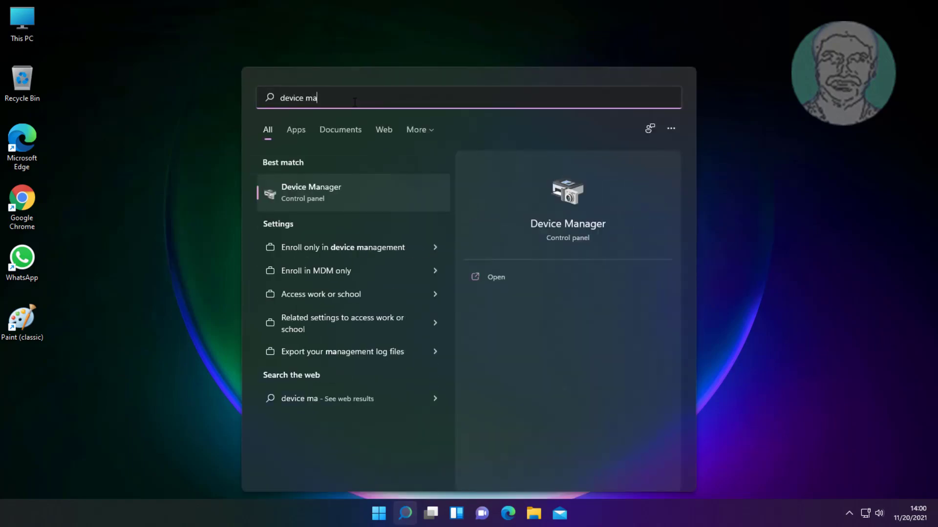
pyautogui.write('nager')
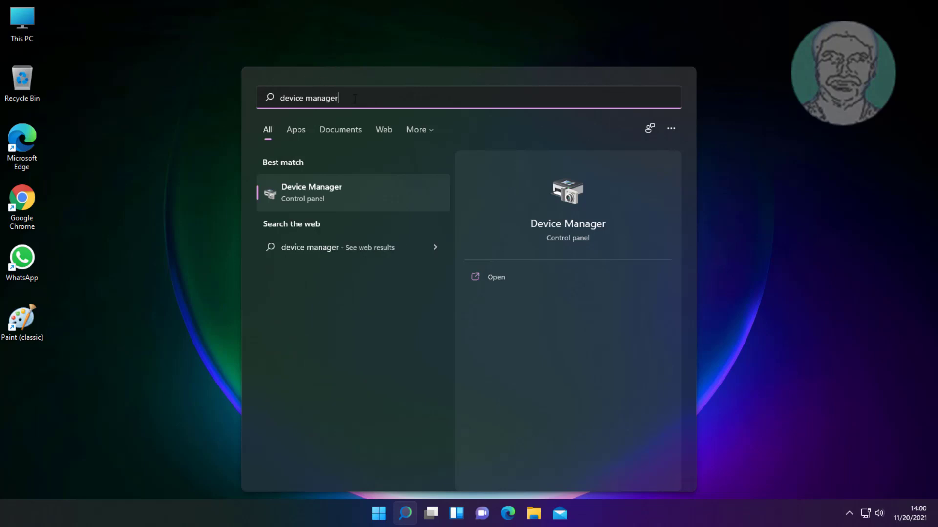
pyautogui.click(334, 191)
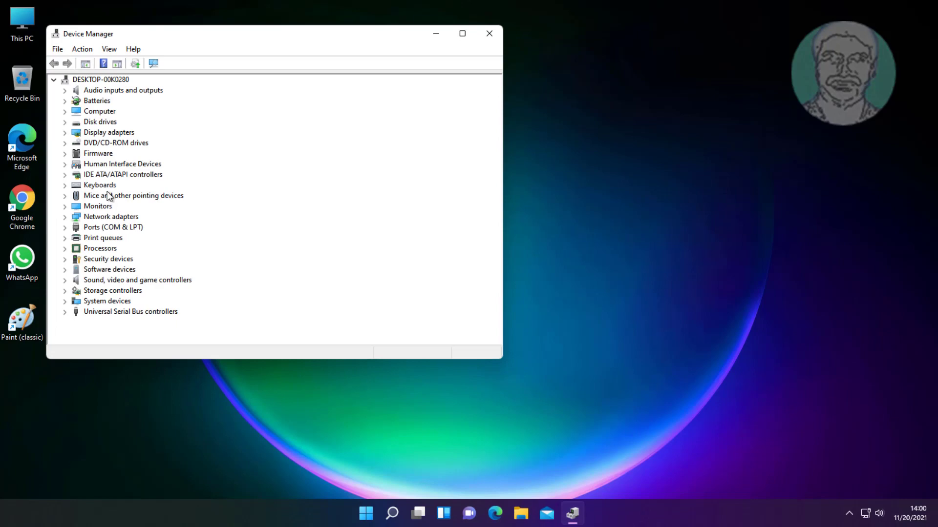
# Expand Keyboards and open Properties for the Standard PS/2 Keyboard device
pyautogui.click(84, 184)
pyautogui.doubleClick(72, 185)
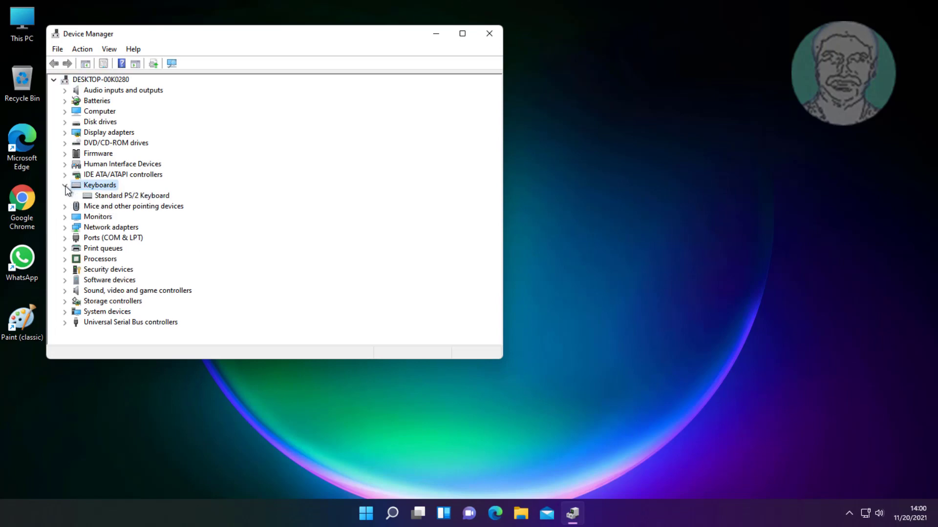
pyautogui.click(145, 197)
pyautogui.rightClick(155, 198)
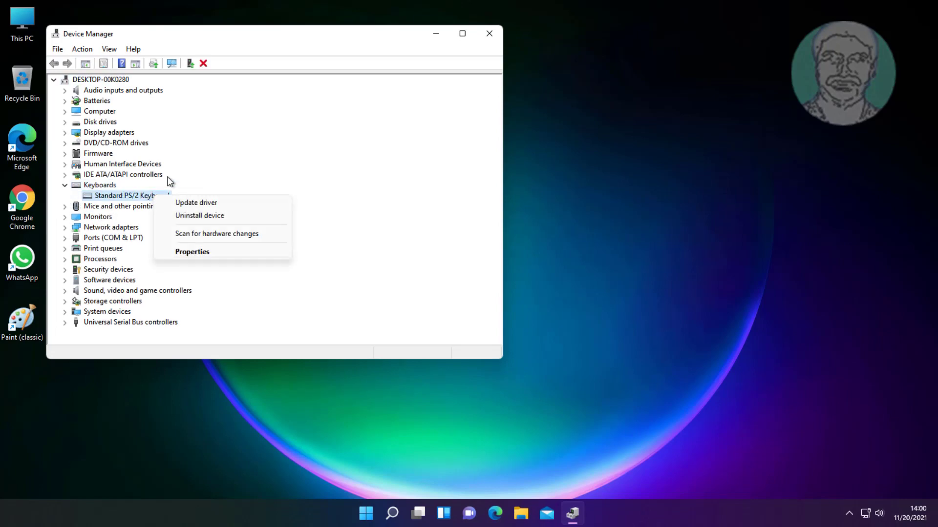
pyautogui.click(204, 251)
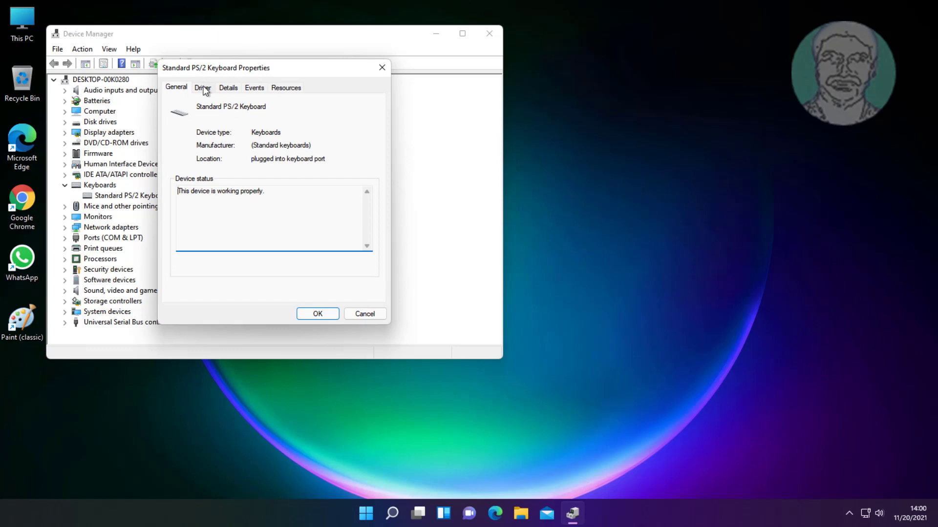
# Reinstall the Standard PS/2 Keyboard driver from the drivers on this computer, then close Properties
pyautogui.click(203, 87)
pyautogui.click(217, 218)
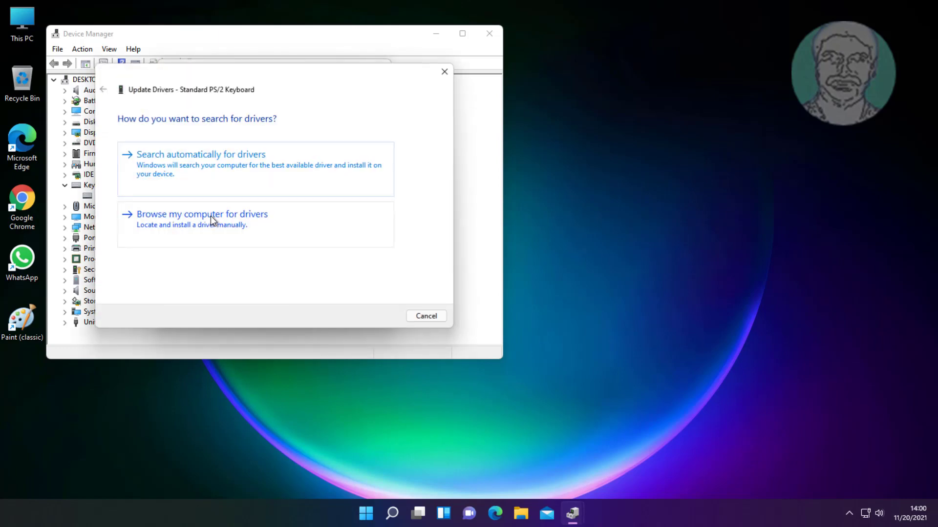
pyautogui.click(238, 221)
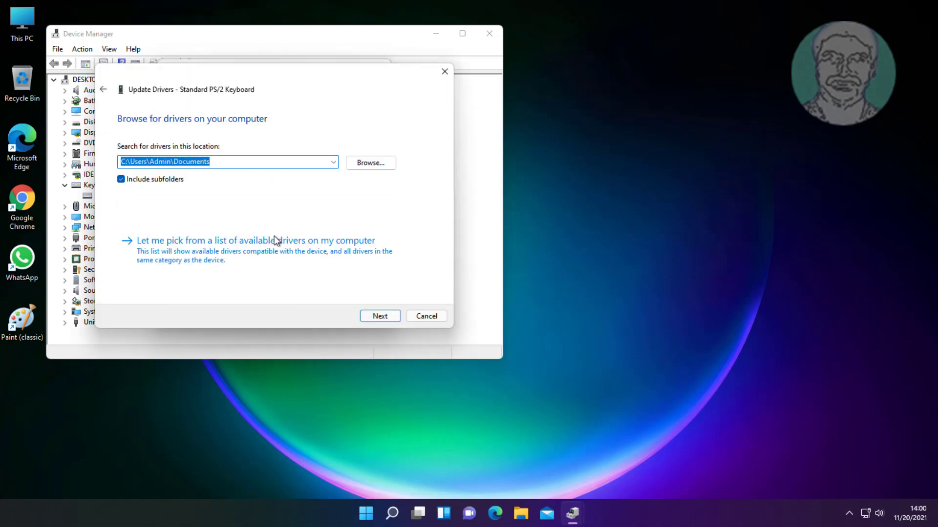
pyautogui.click(172, 258)
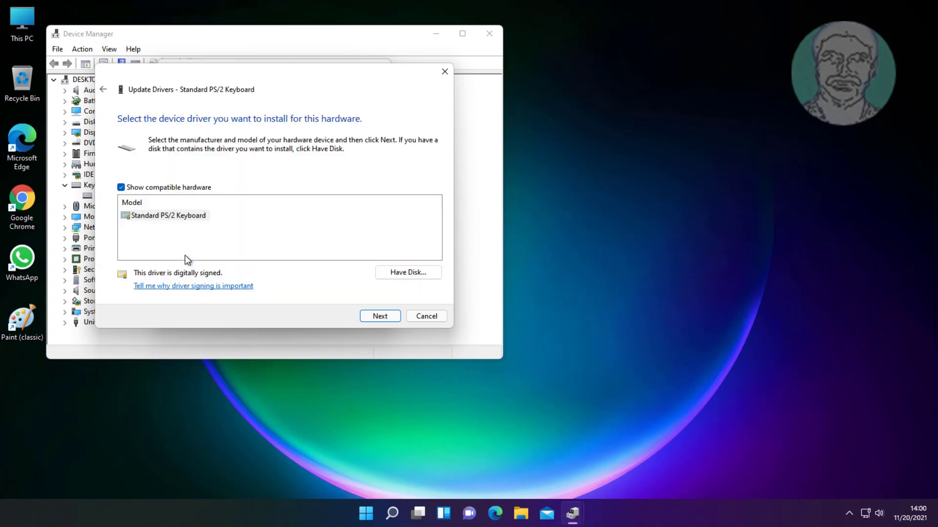
pyautogui.click(152, 217)
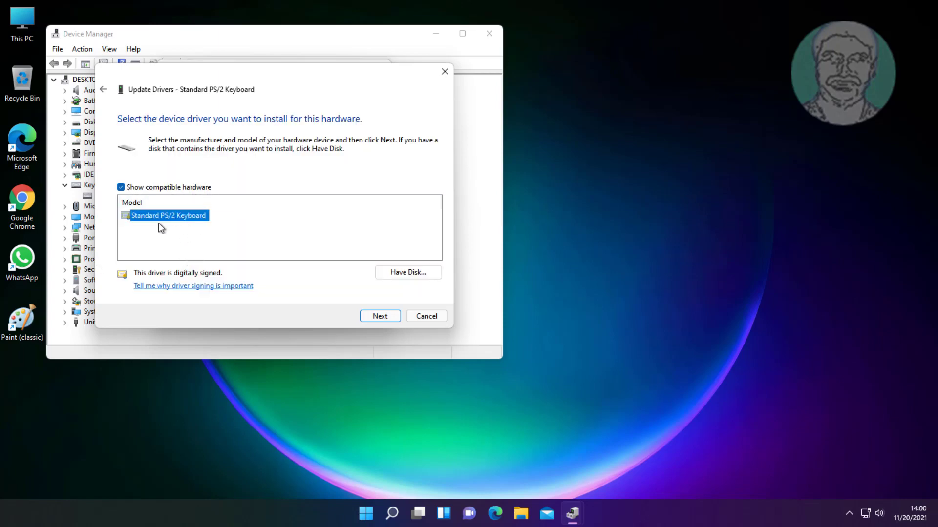
pyautogui.click(377, 316)
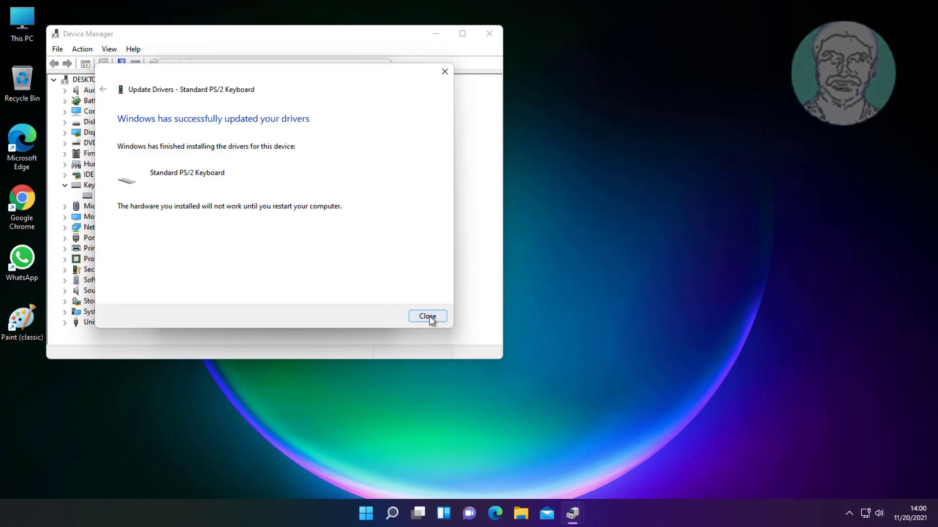
pyautogui.click(430, 316)
pyautogui.click(322, 314)
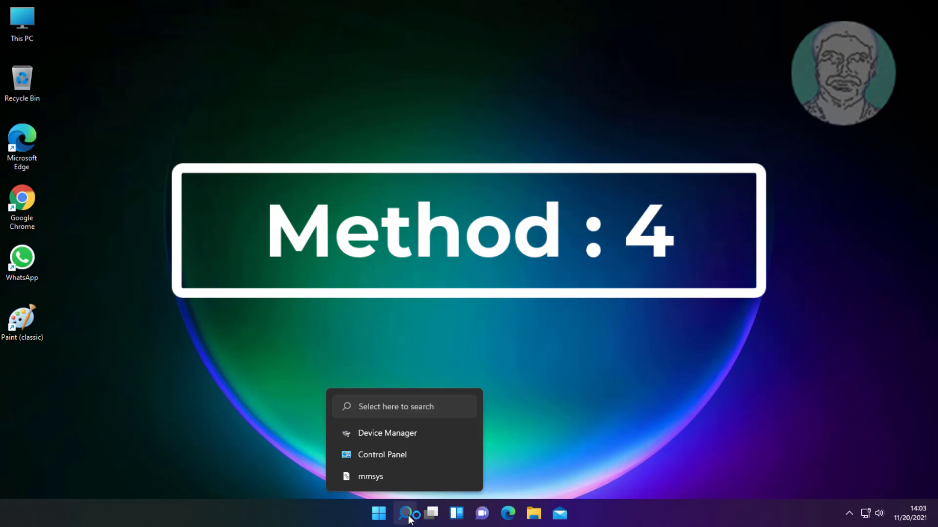
# Type 'de' in Windows Search and launch Device Manager from the results
pyautogui.click(408, 517)
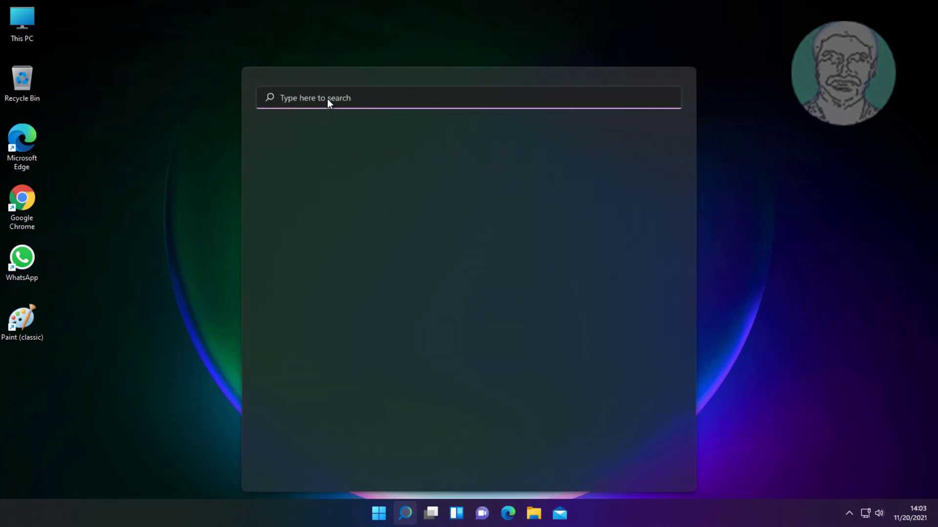
pyautogui.write('device manager')
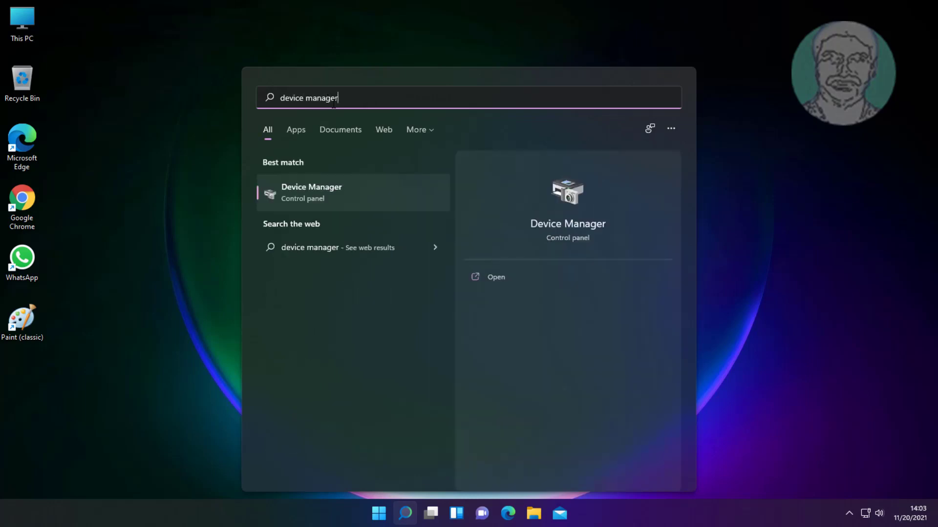
pyautogui.click(313, 196)
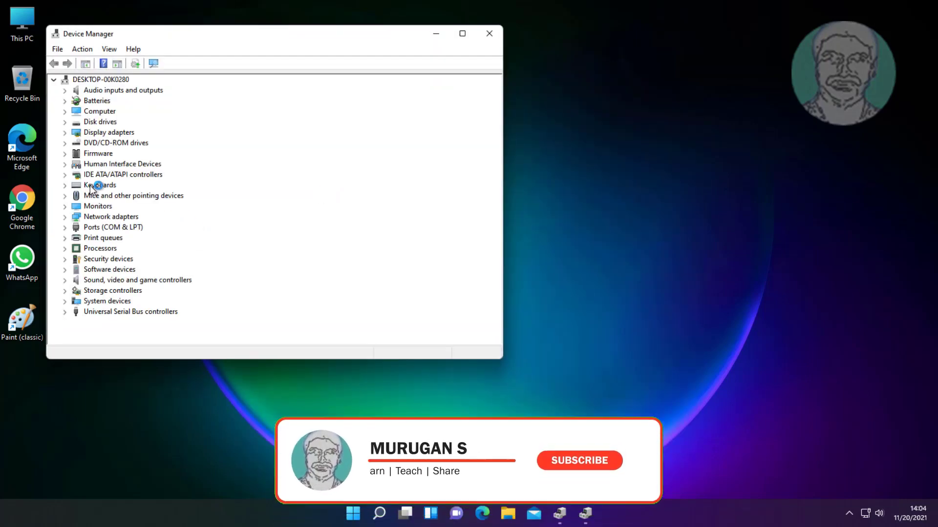
# Open the Standard PS/2 Keyboard's Properties under the Keyboards category
pyautogui.click(91, 186)
pyautogui.click(65, 186)
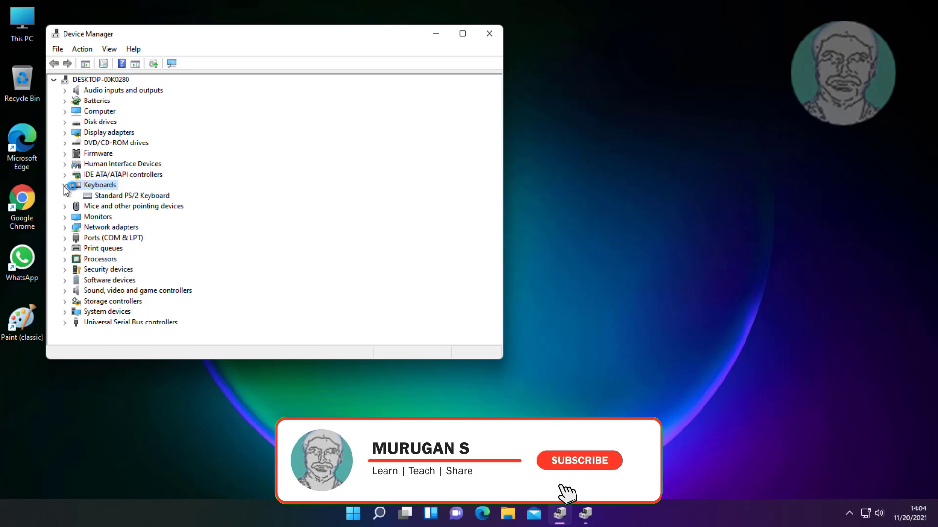
pyautogui.click(147, 198)
pyautogui.rightClick(147, 198)
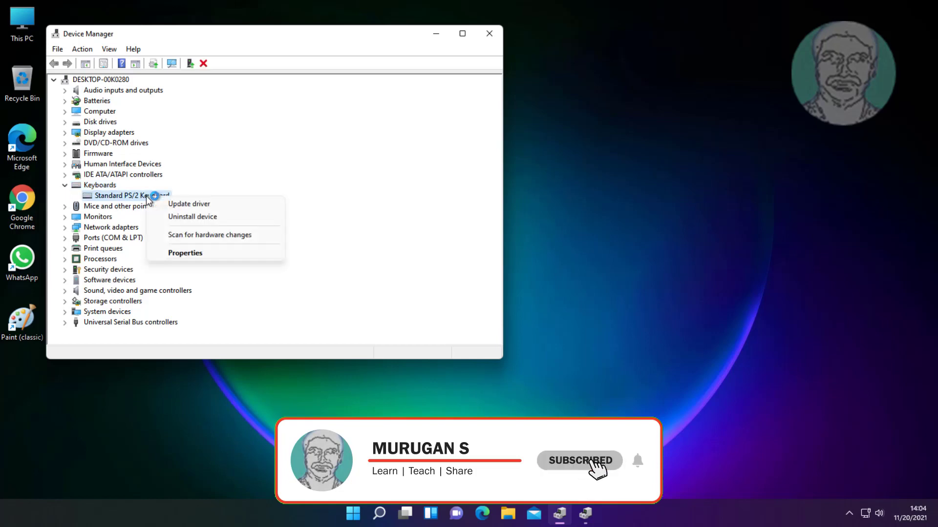
pyautogui.click(203, 253)
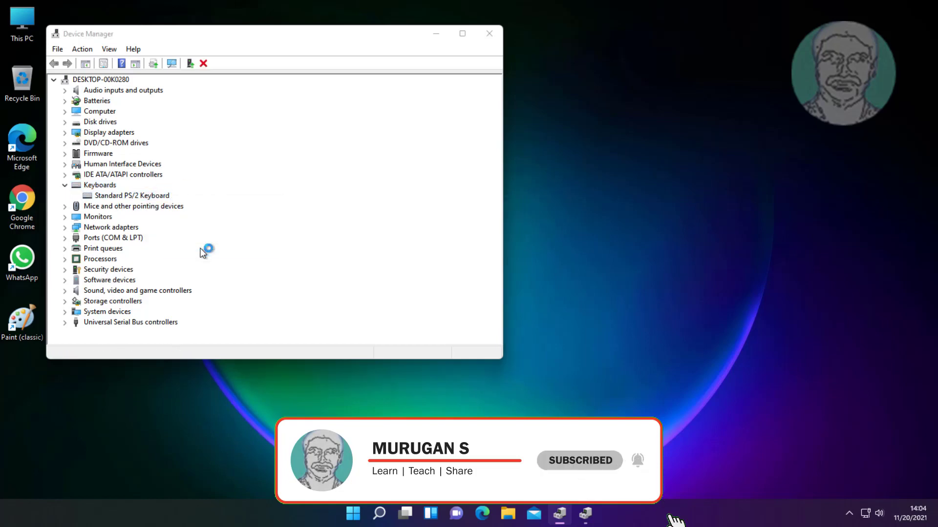
# Uninstall the Standard PS/2 Keyboard device from its Driver tab
pyautogui.click(201, 89)
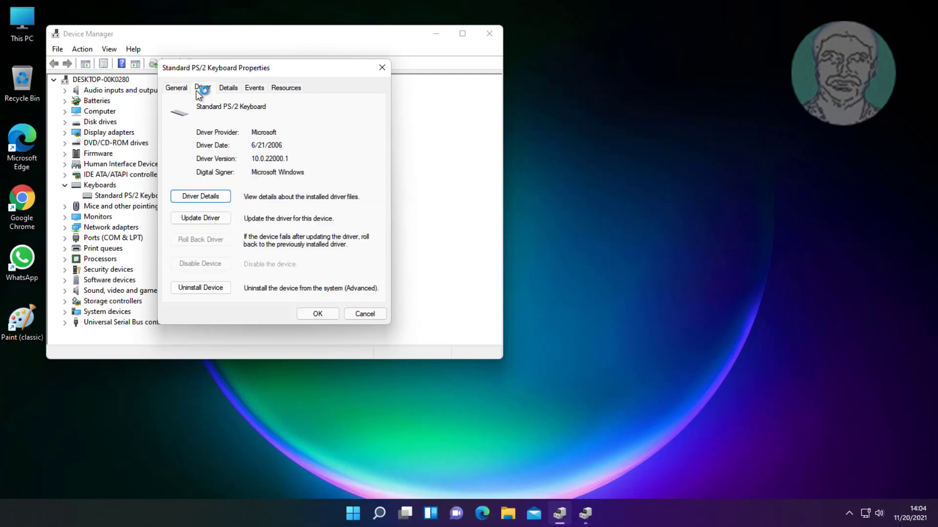
pyautogui.click(207, 287)
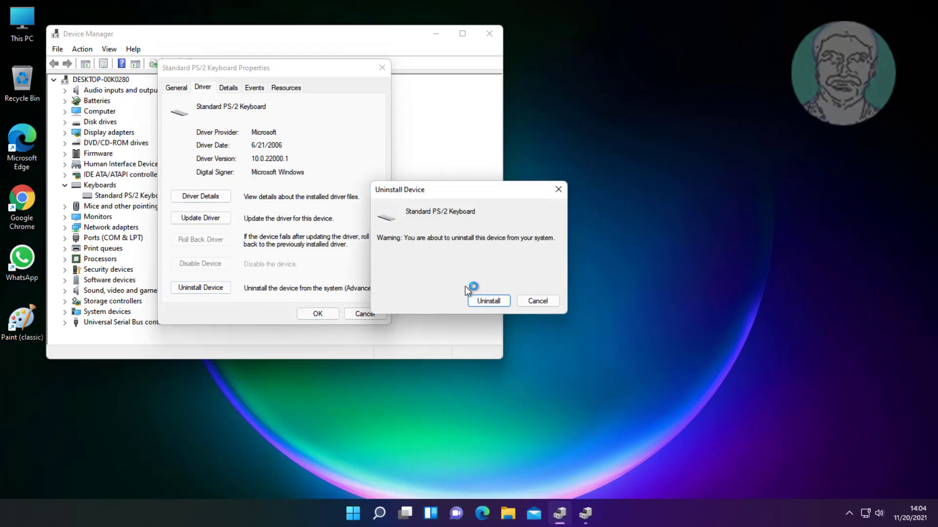
pyautogui.click(502, 303)
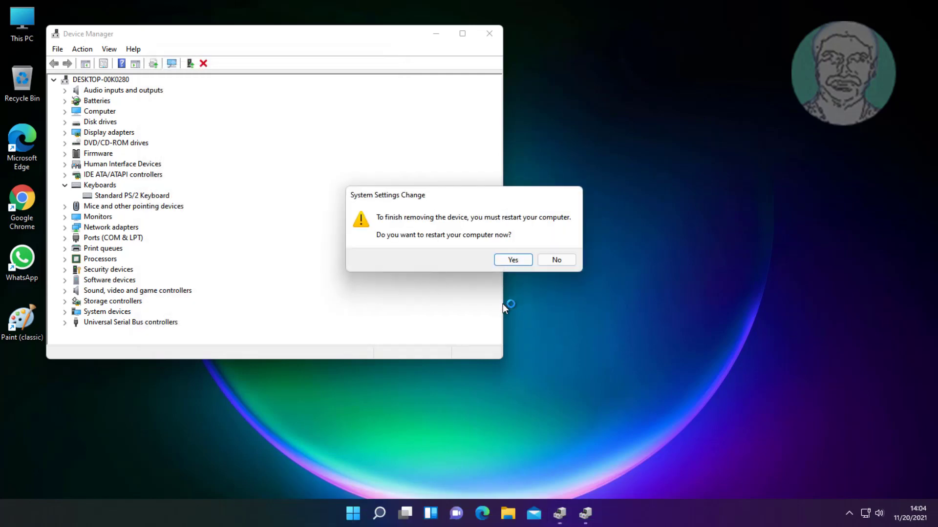
pyautogui.click(513, 261)
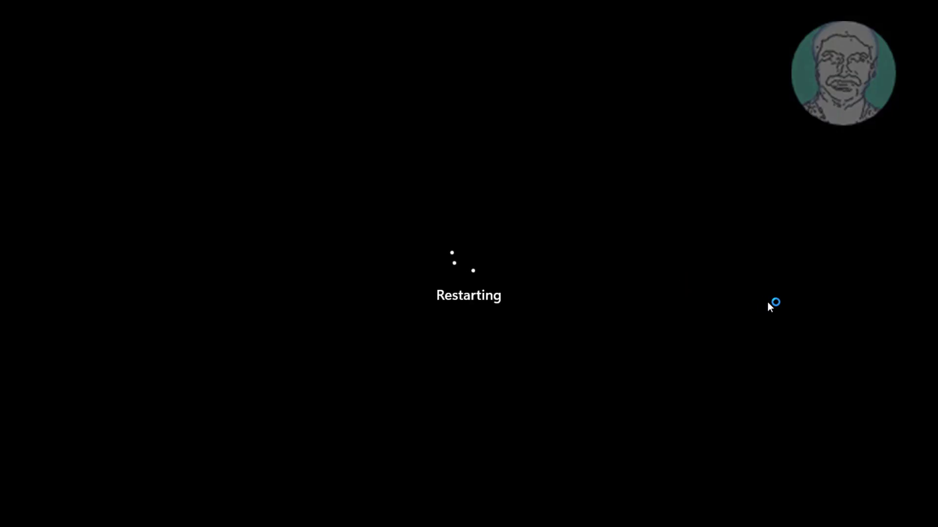